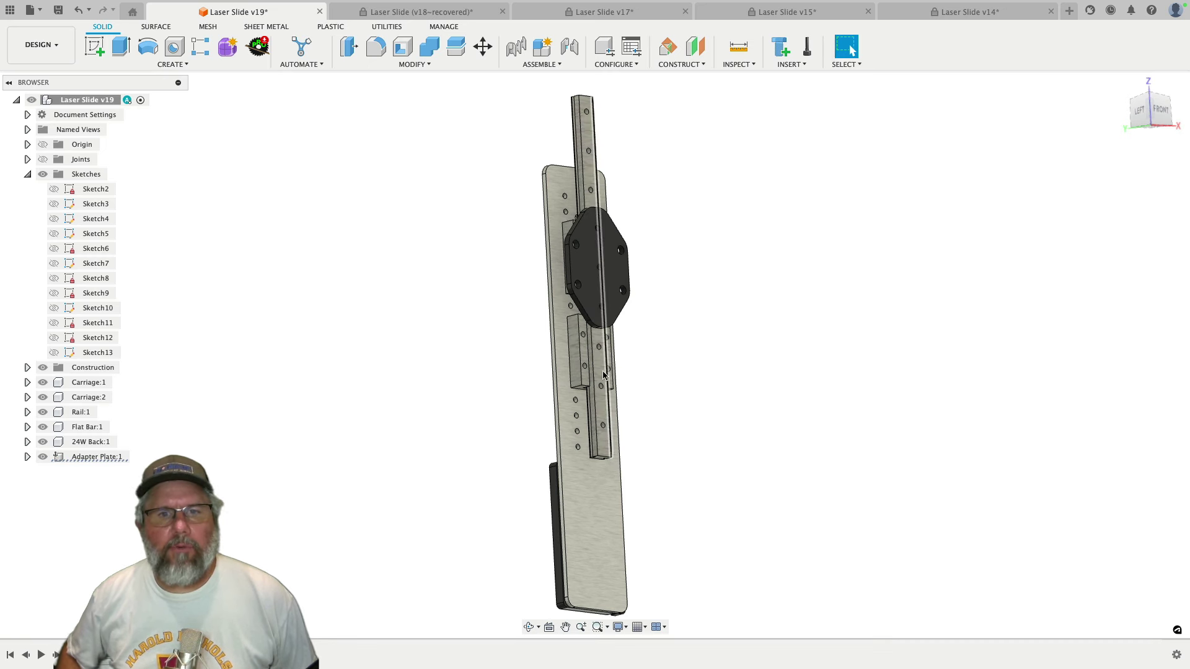
Step: Turn on component color cycling so each part of the laser slide assembly has its own color
{"action": "left_click", "coordinate": [599, 368]}
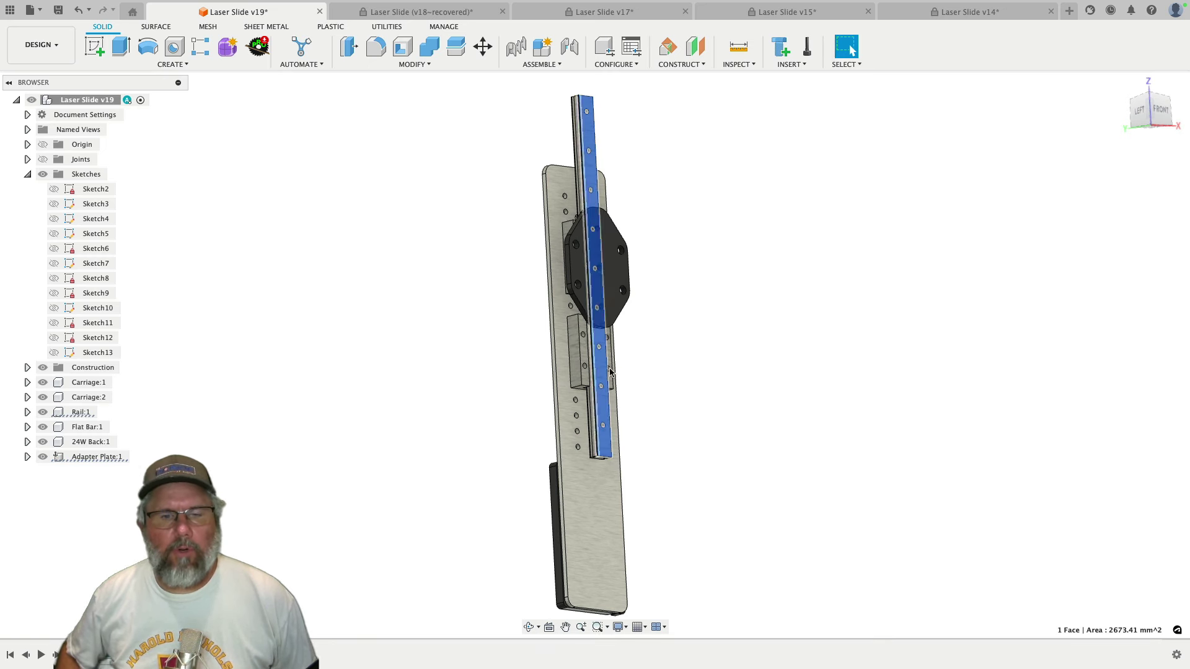
{"action": "key", "text": "Escape"}
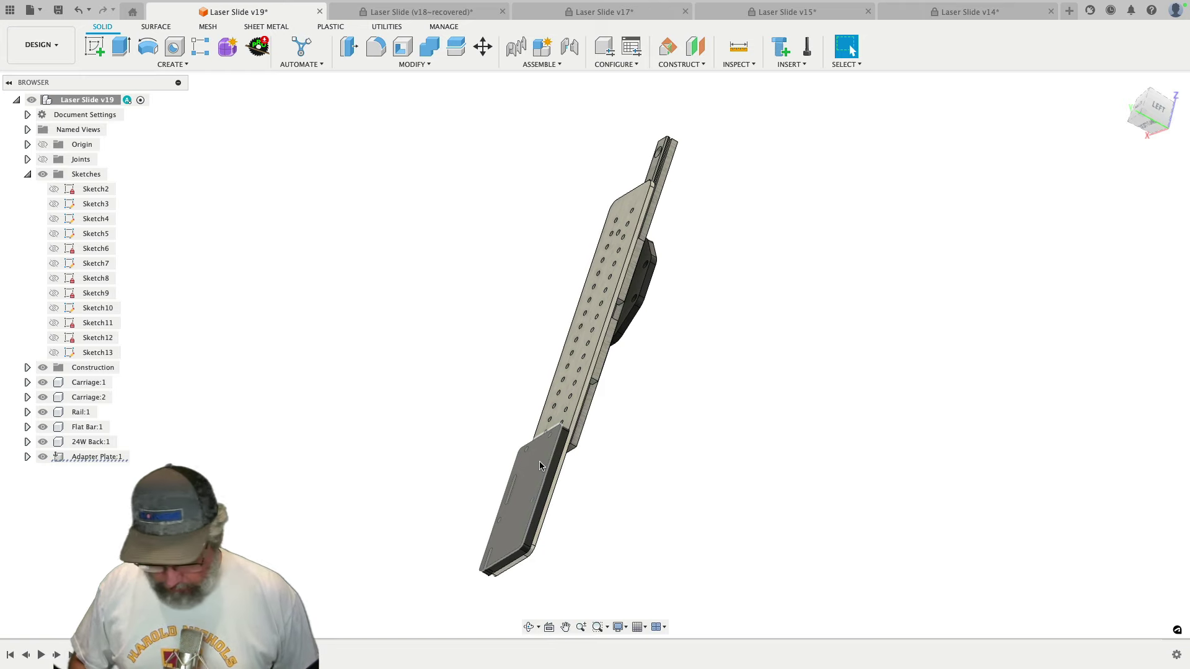
{"action": "key", "text": "shift+n"}
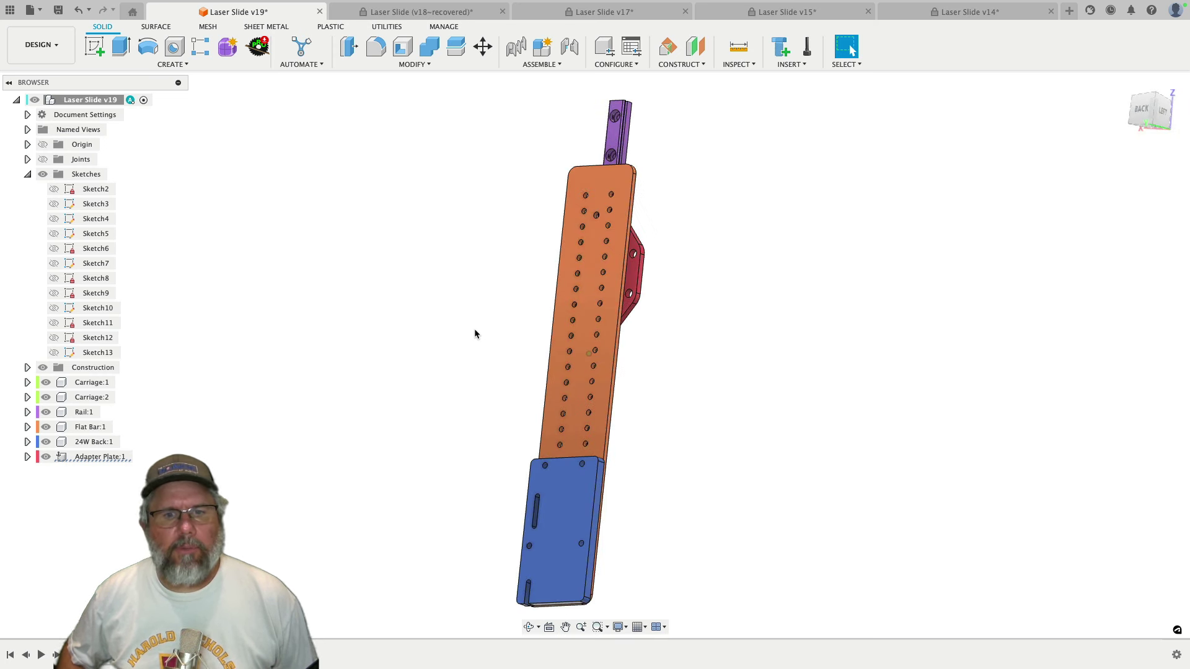
Step: Isolate the 24W Back component and examine the holes and slots on both of its faces
{"action": "right_click", "coordinate": [566, 492]}
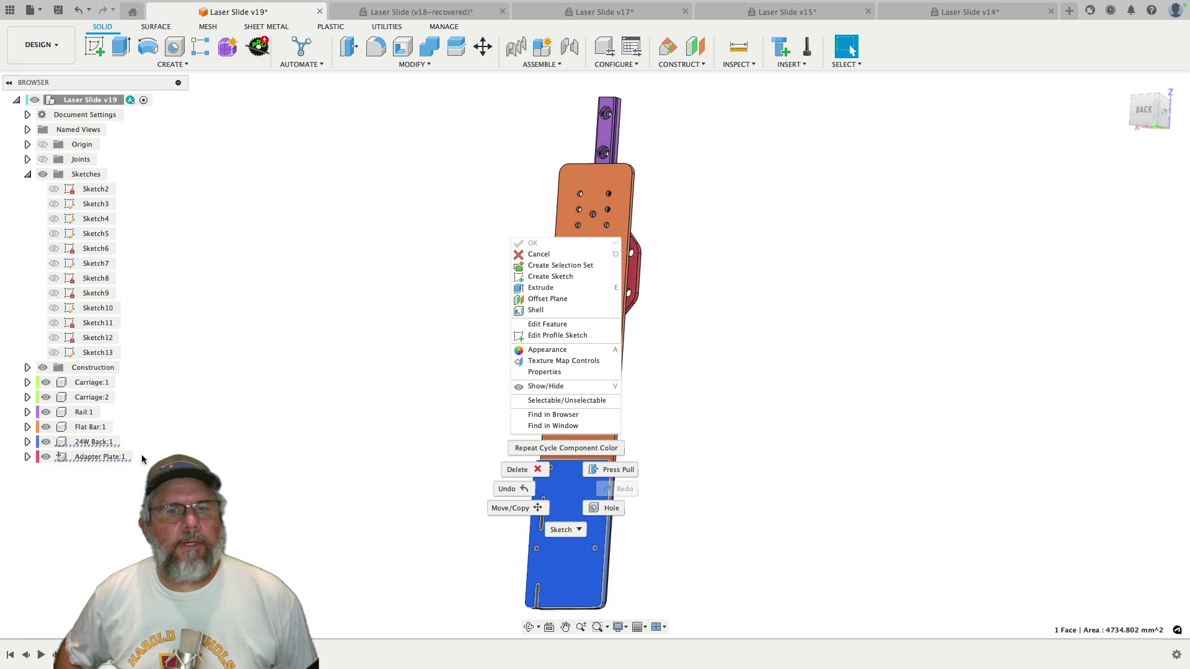
{"action": "left_click", "coordinate": [308, 416]}
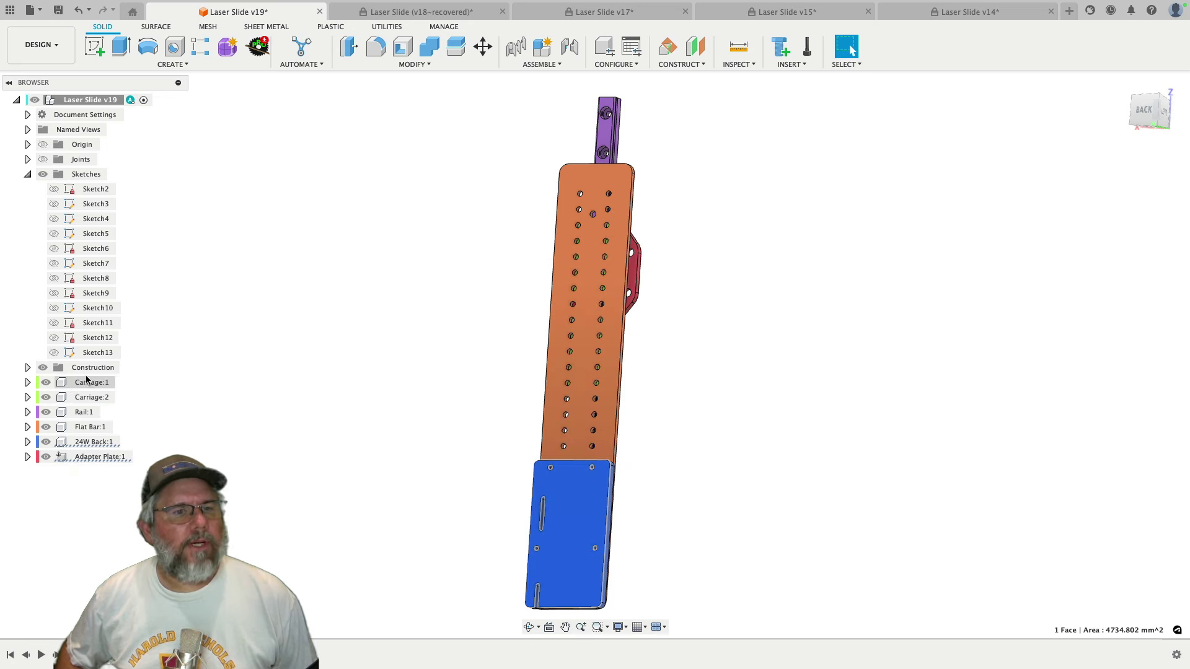
{"action": "left_click", "coordinate": [85, 444]}
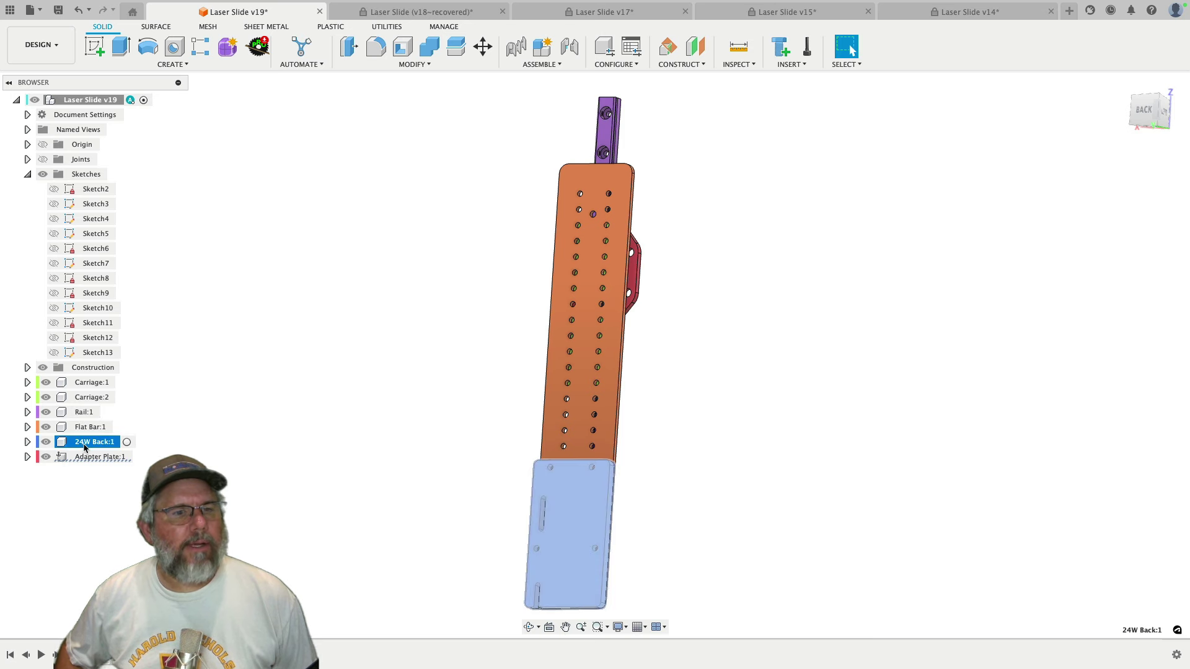
{"action": "right_click", "coordinate": [85, 447]}
{"action": "left_click", "coordinate": [106, 432]}
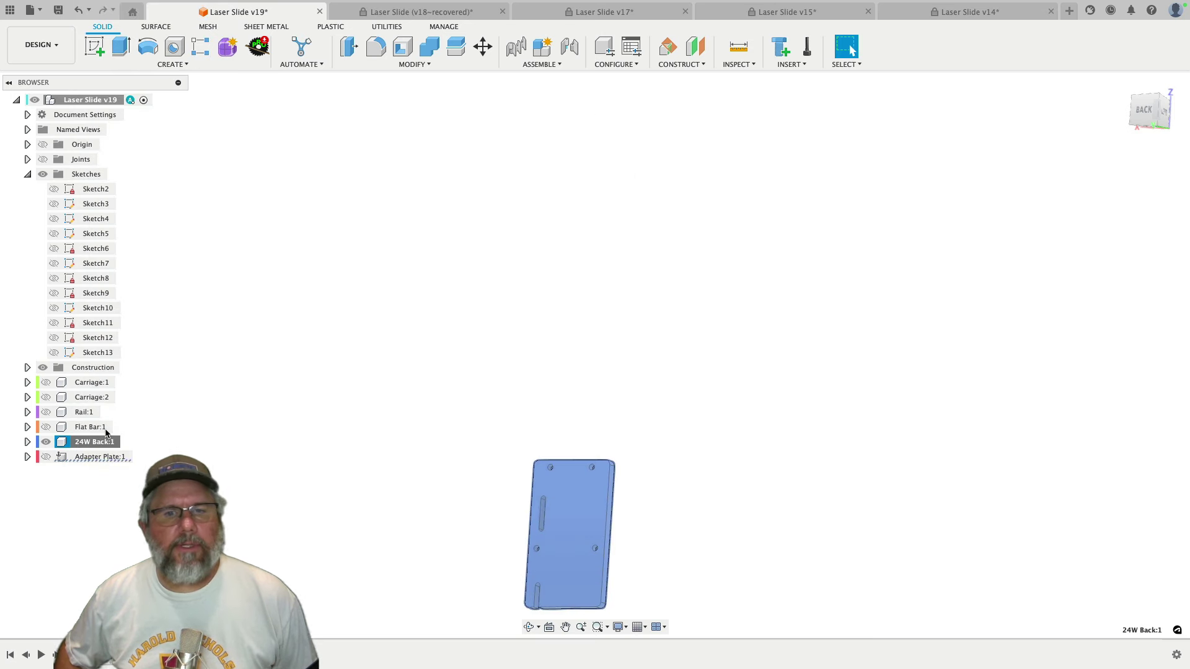
{"action": "left_click", "coordinate": [600, 358]}
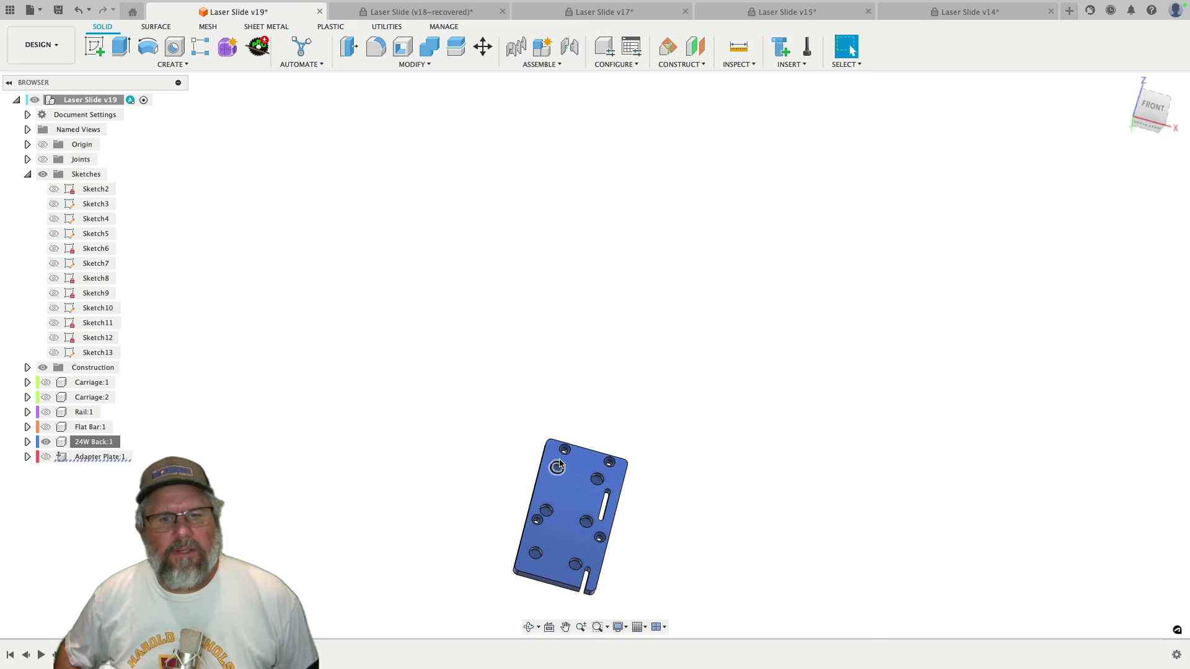
{"action": "left_click", "coordinate": [547, 531]}
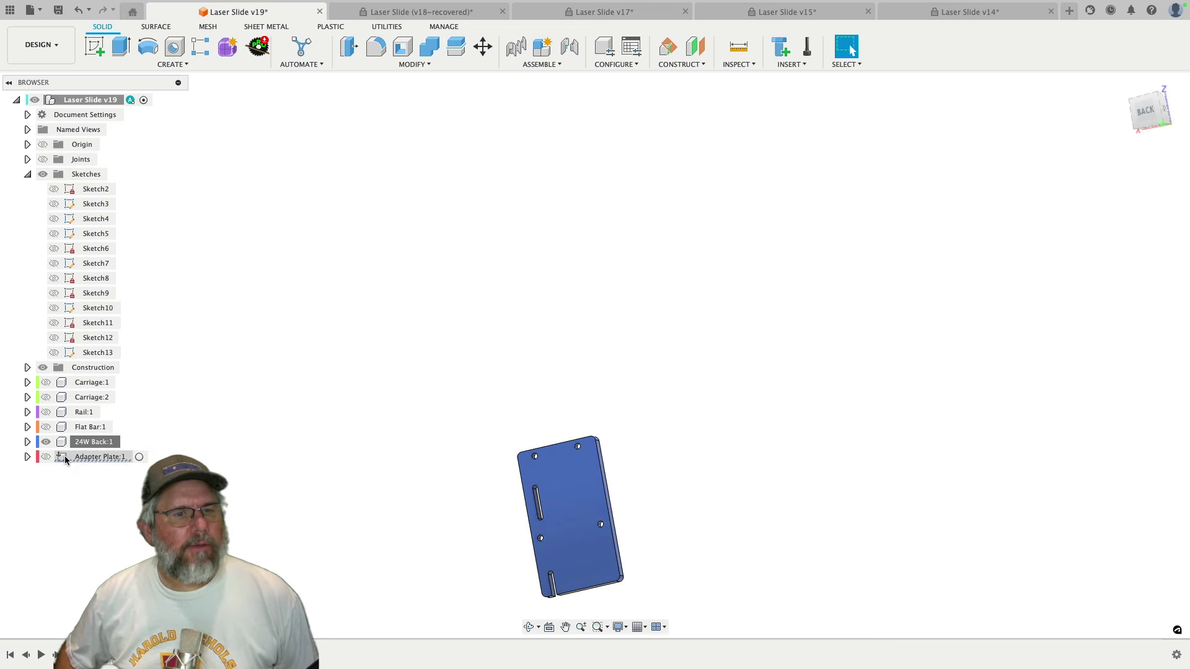
Step: Unisolate the 24W Back component and temporarily hide it to examine the flat bar behind it
{"action": "right_click", "coordinate": [88, 443]}
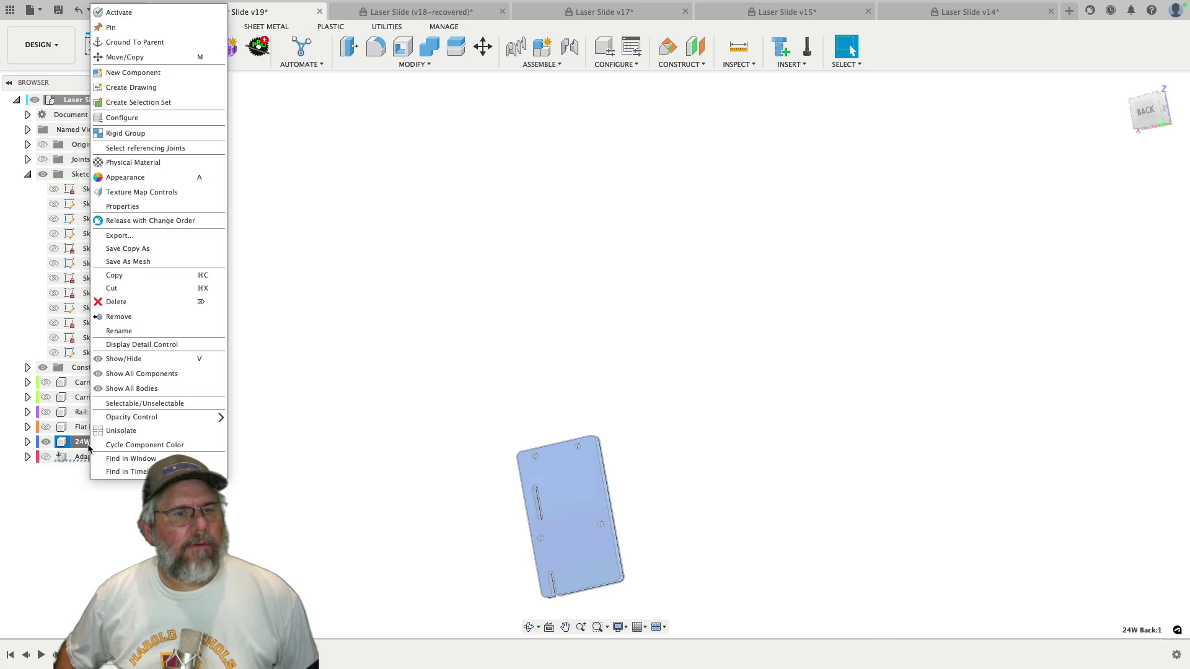
{"action": "left_click", "coordinate": [121, 430]}
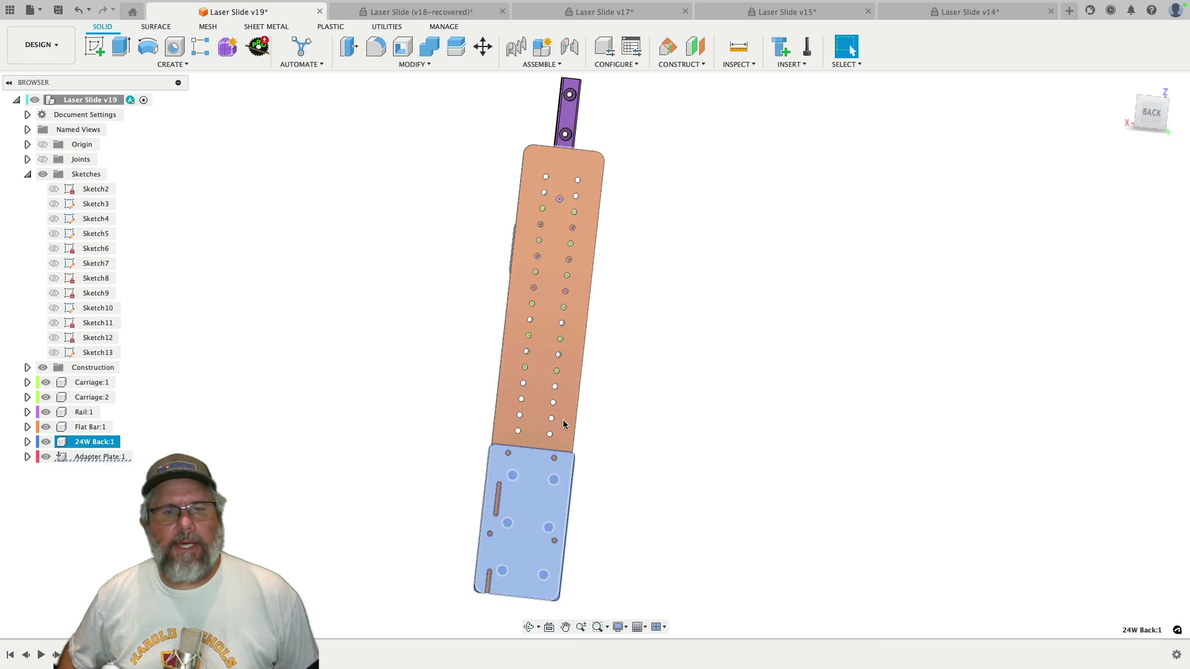
{"action": "left_click", "coordinate": [531, 477]}
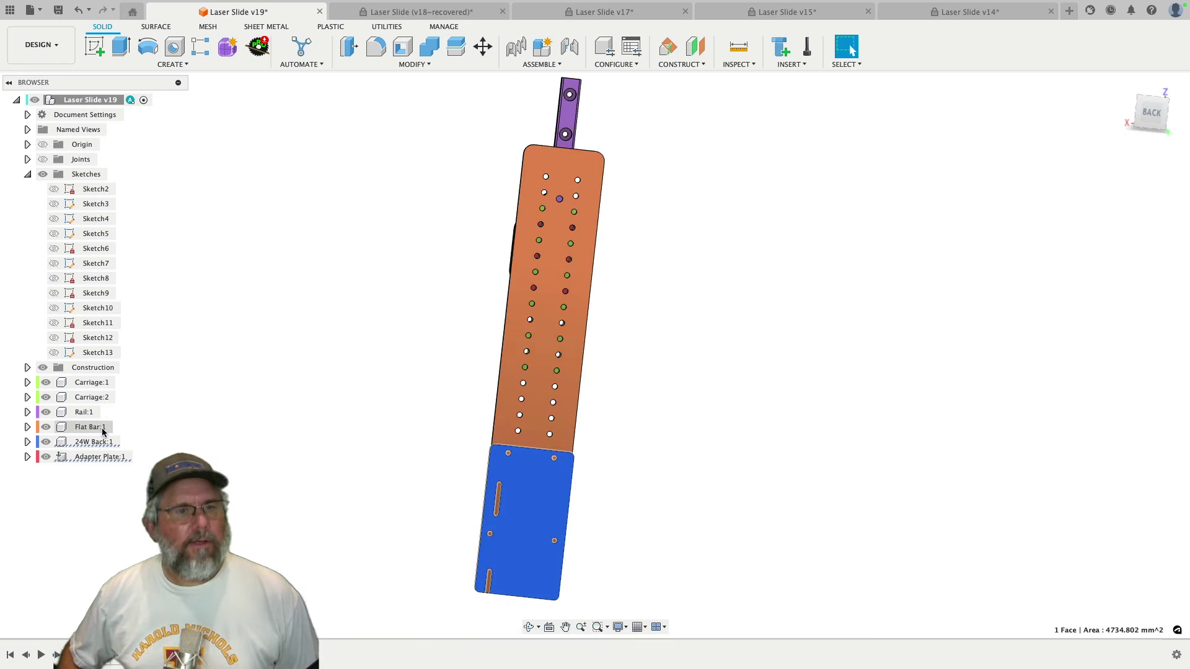
{"action": "left_click", "coordinate": [45, 442]}
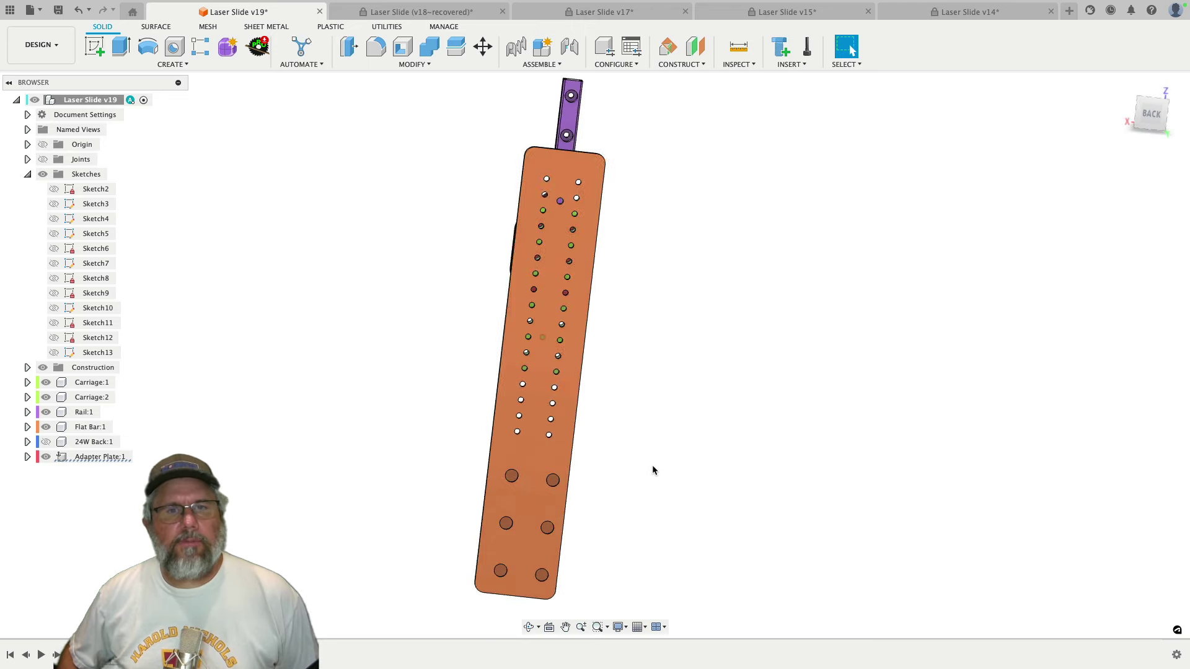
{"action": "left_click", "coordinate": [48, 442]}
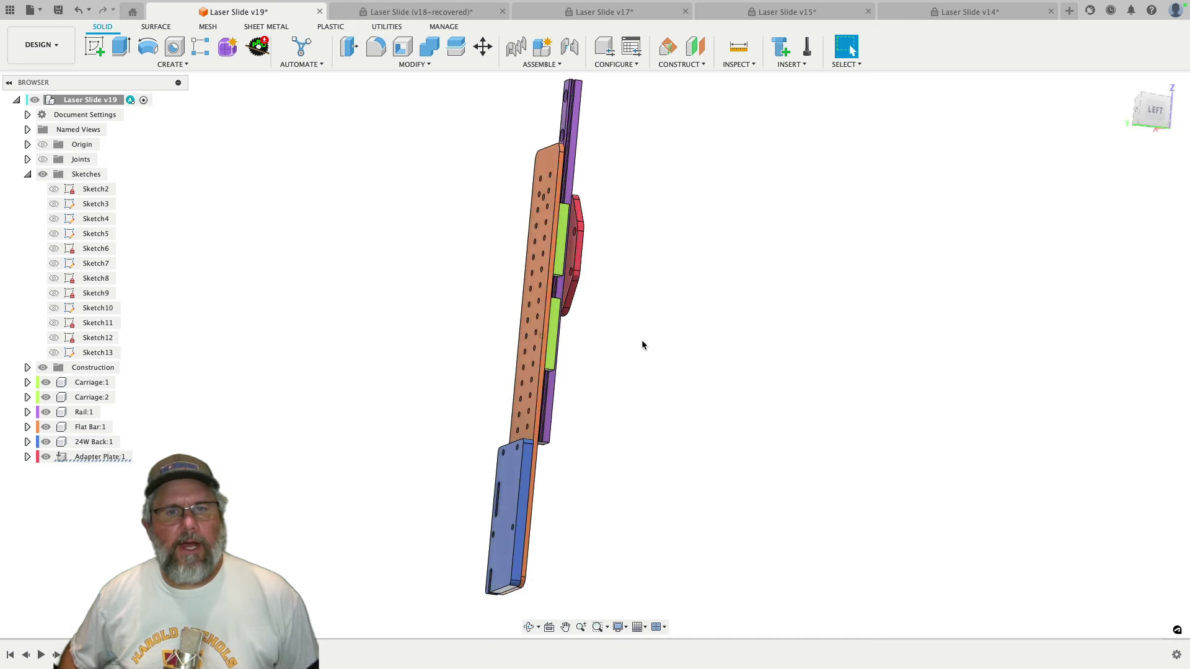
Step: Try to move the Flat Bar component 20 mm in the Y distance along the rail with Move/Copy
{"action": "left_click", "coordinate": [543, 297]}
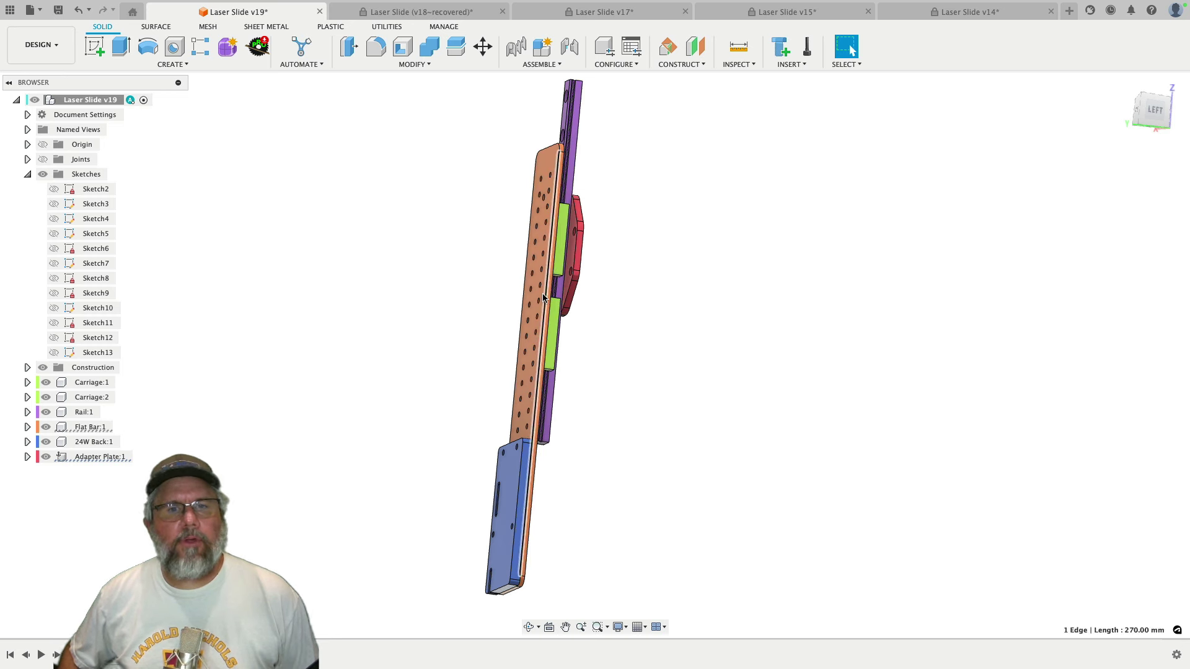
{"action": "left_click", "coordinate": [542, 176]}
{"action": "left_click", "coordinate": [483, 44]}
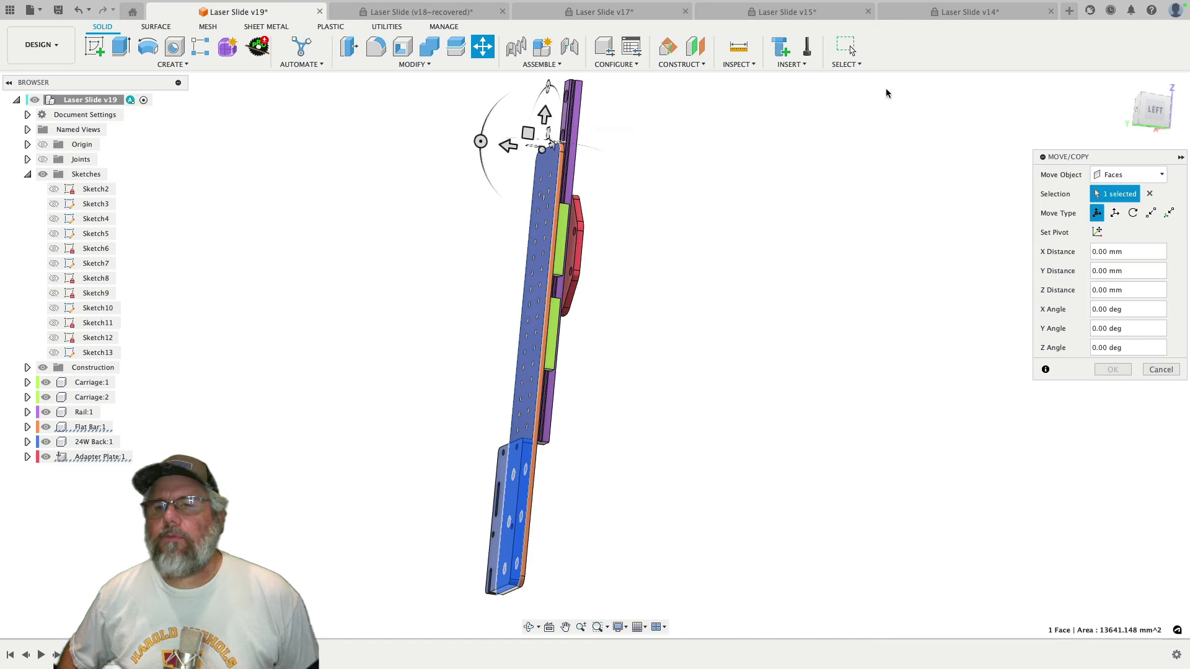
{"action": "left_click", "coordinate": [1128, 174]}
{"action": "left_click", "coordinate": [1119, 188]}
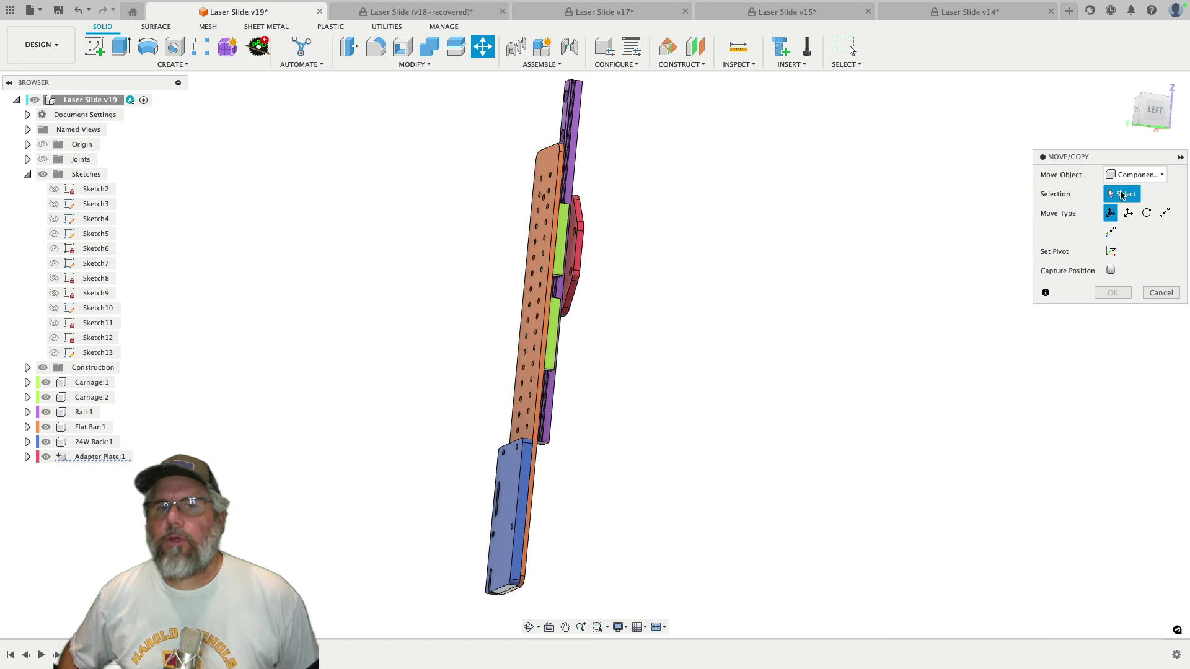
{"action": "left_click", "coordinate": [550, 157]}
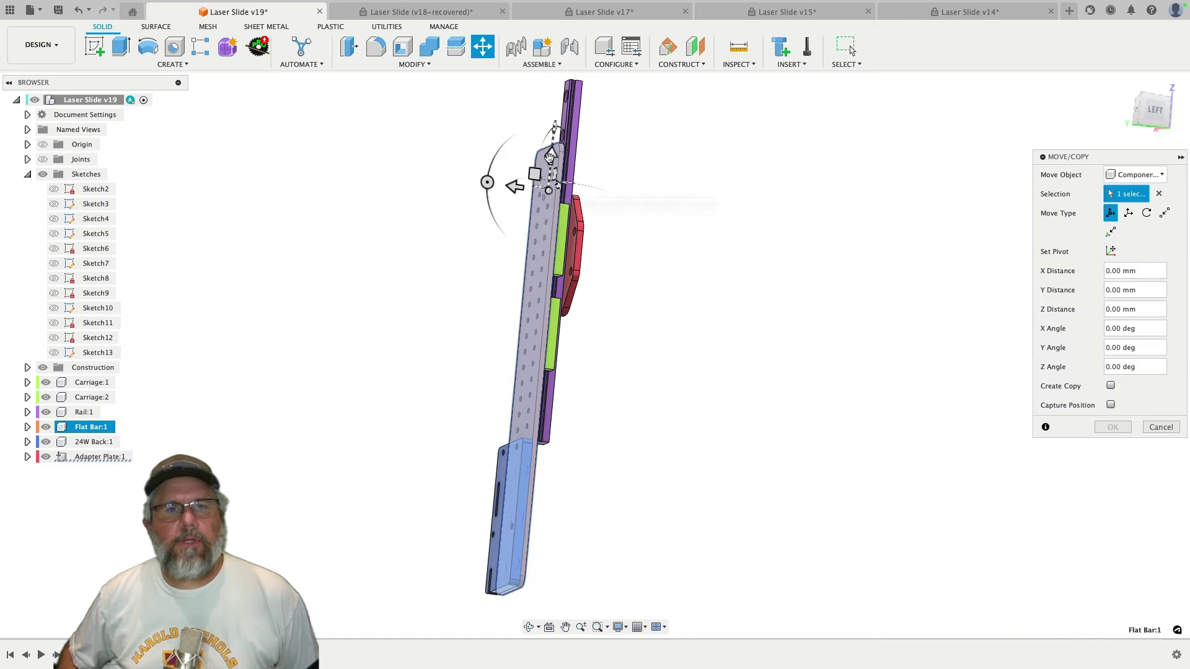
{"action": "left_click_drag", "start_coordinate": [549, 157], "coordinate": [571, 132]}
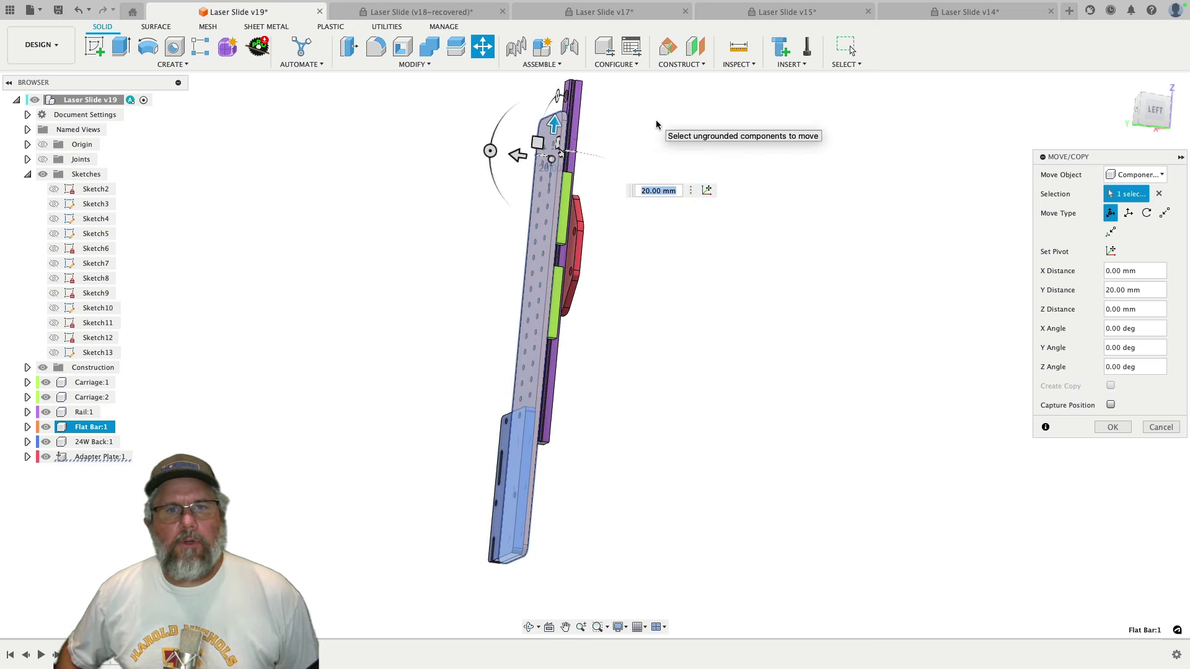
{"action": "key", "text": "Return"}
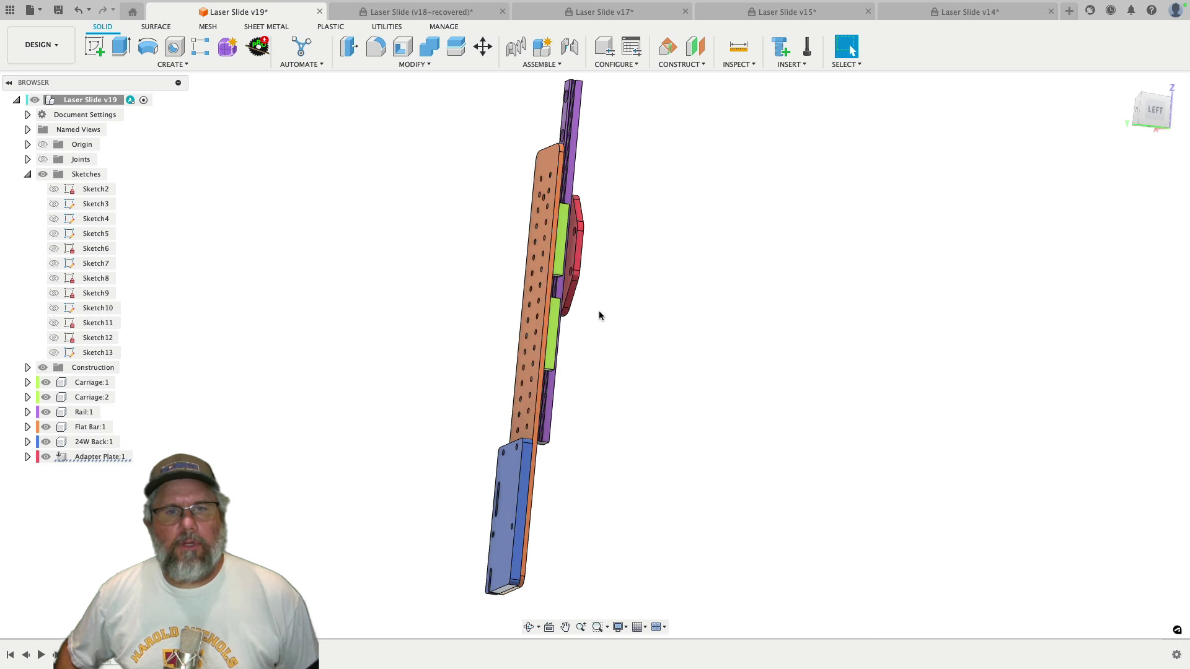
{"action": "left_click", "coordinate": [582, 238]}
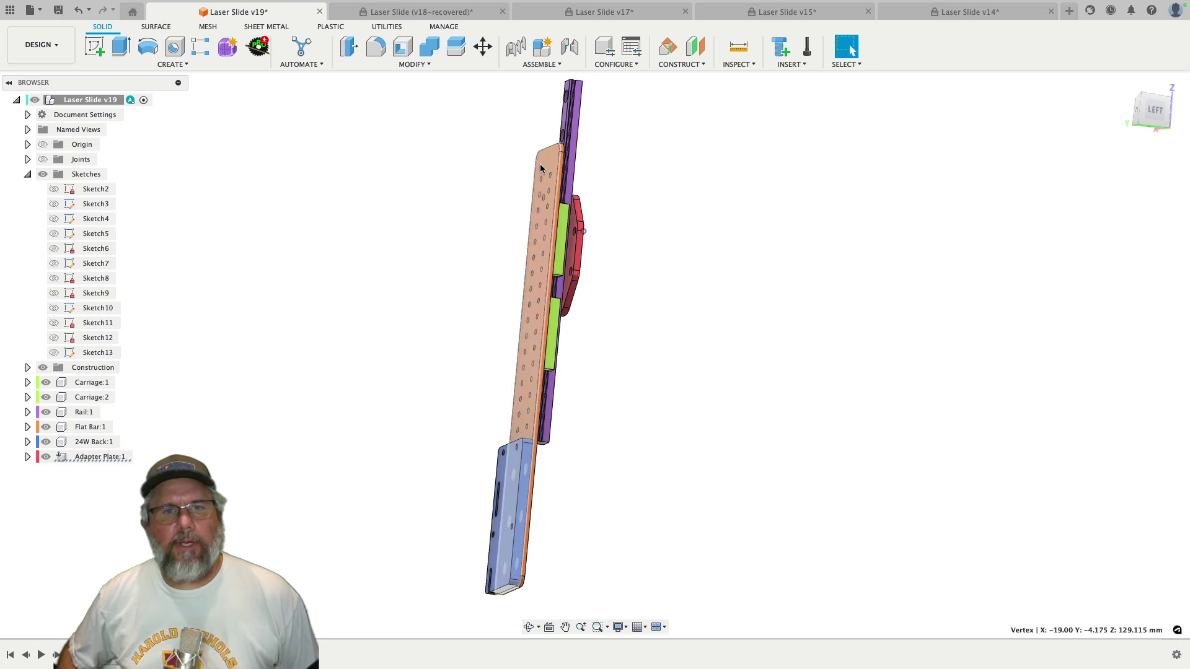
{"action": "left_click", "coordinate": [543, 163]}
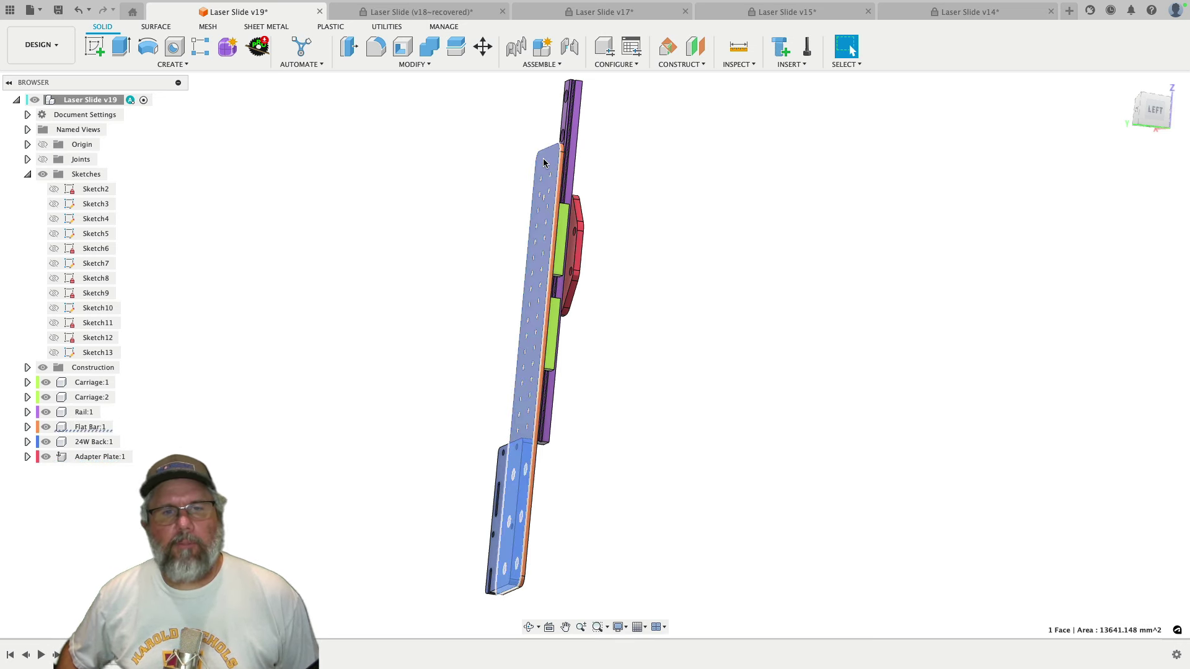
{"action": "left_click", "coordinate": [492, 187]}
{"action": "left_click", "coordinate": [546, 163]}
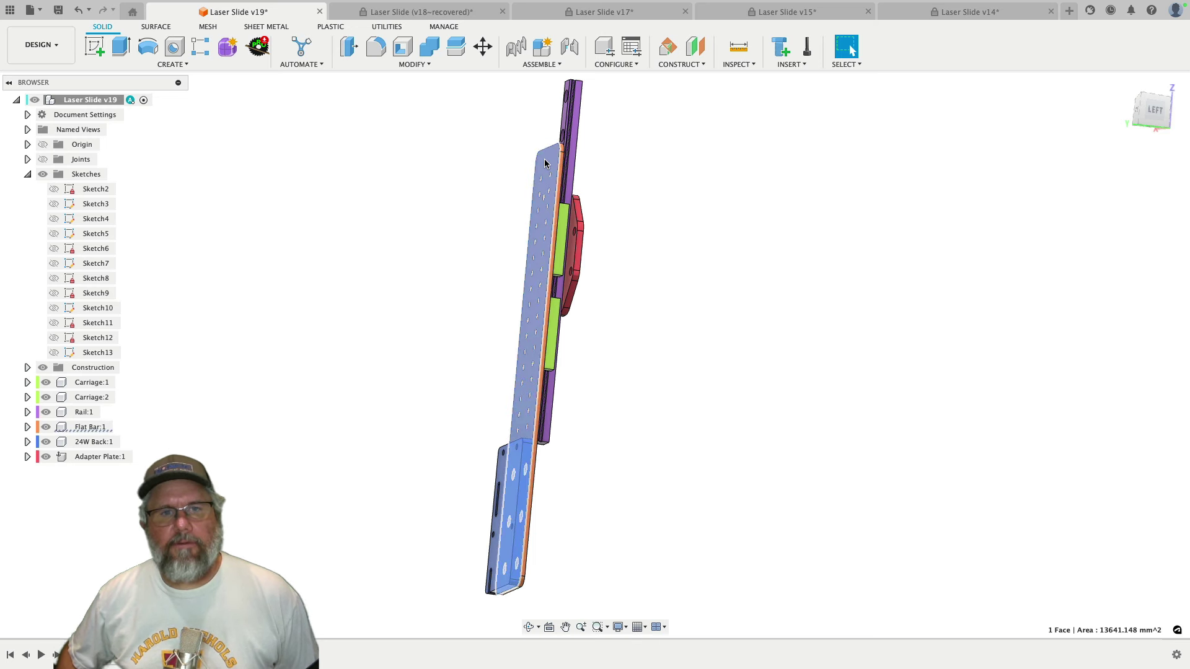
{"action": "left_click", "coordinate": [478, 375]}
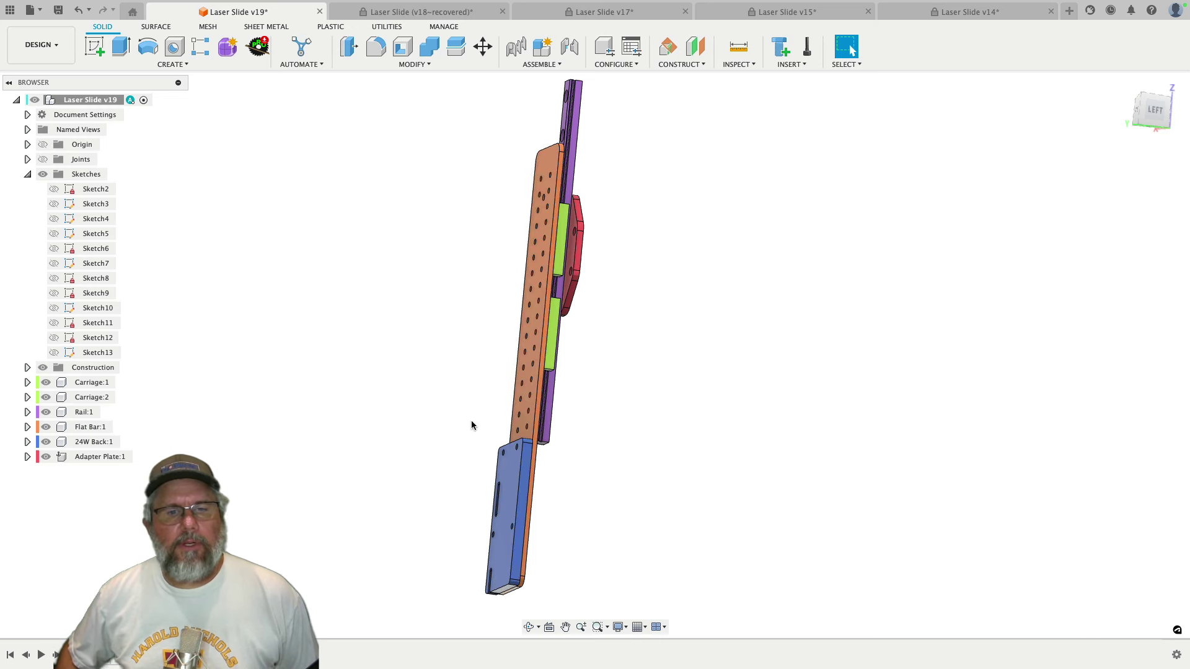
{"action": "left_click", "coordinate": [510, 466]}
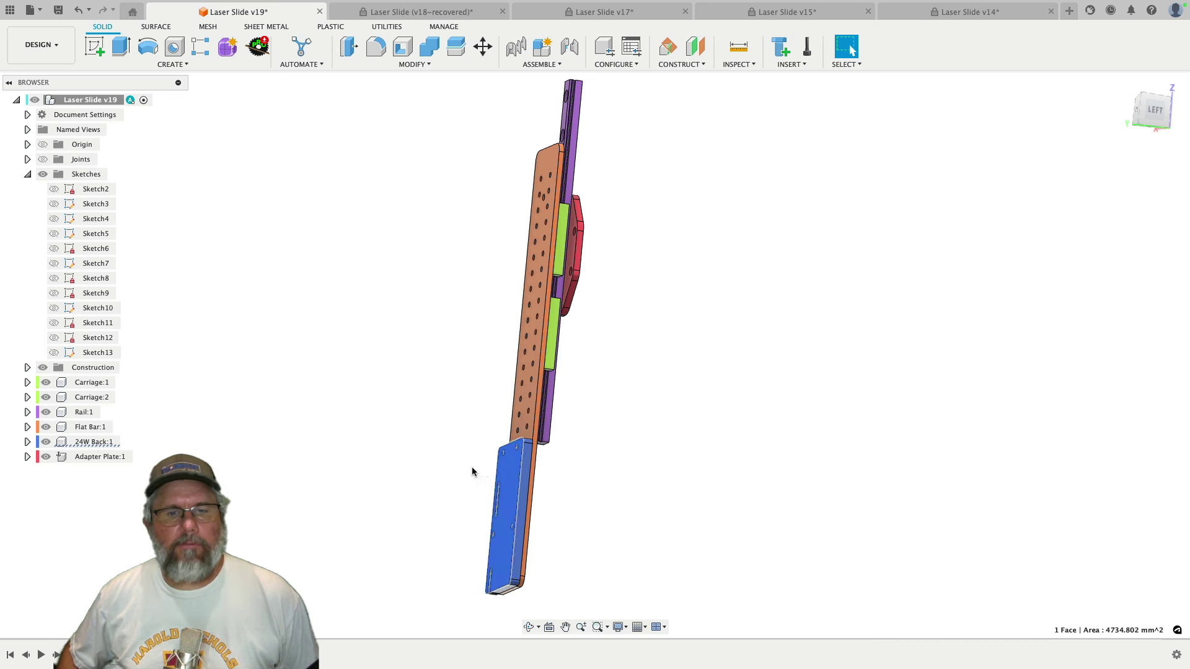
{"action": "left_click", "coordinate": [423, 483]}
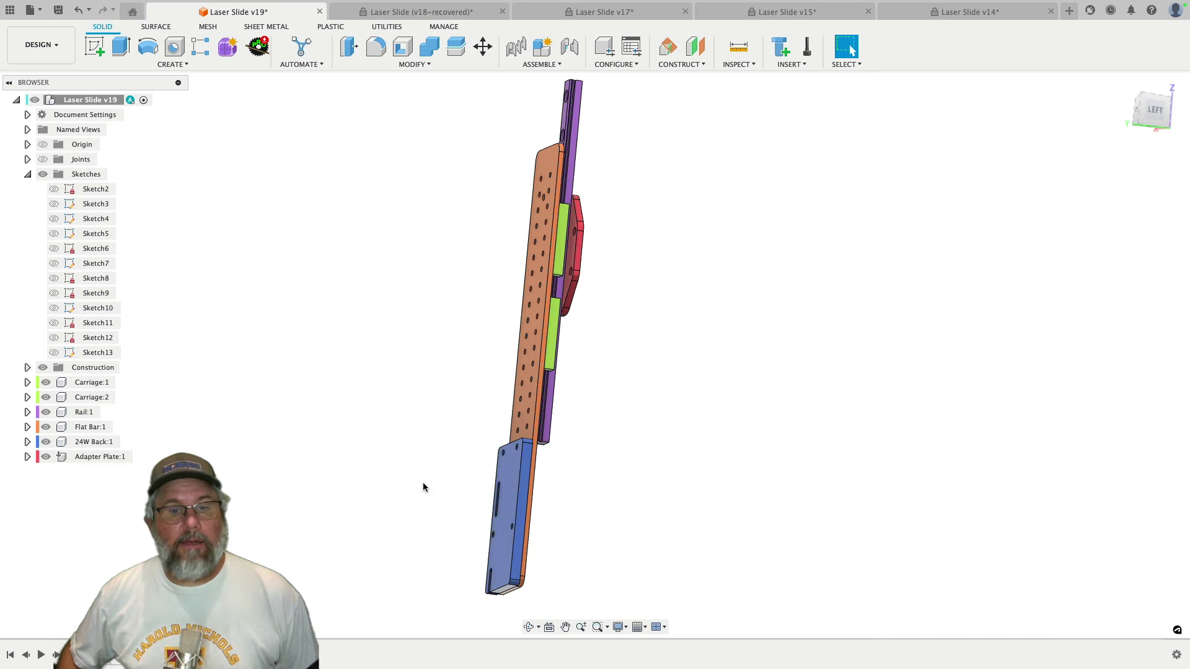
{"action": "left_click", "coordinate": [508, 467]}
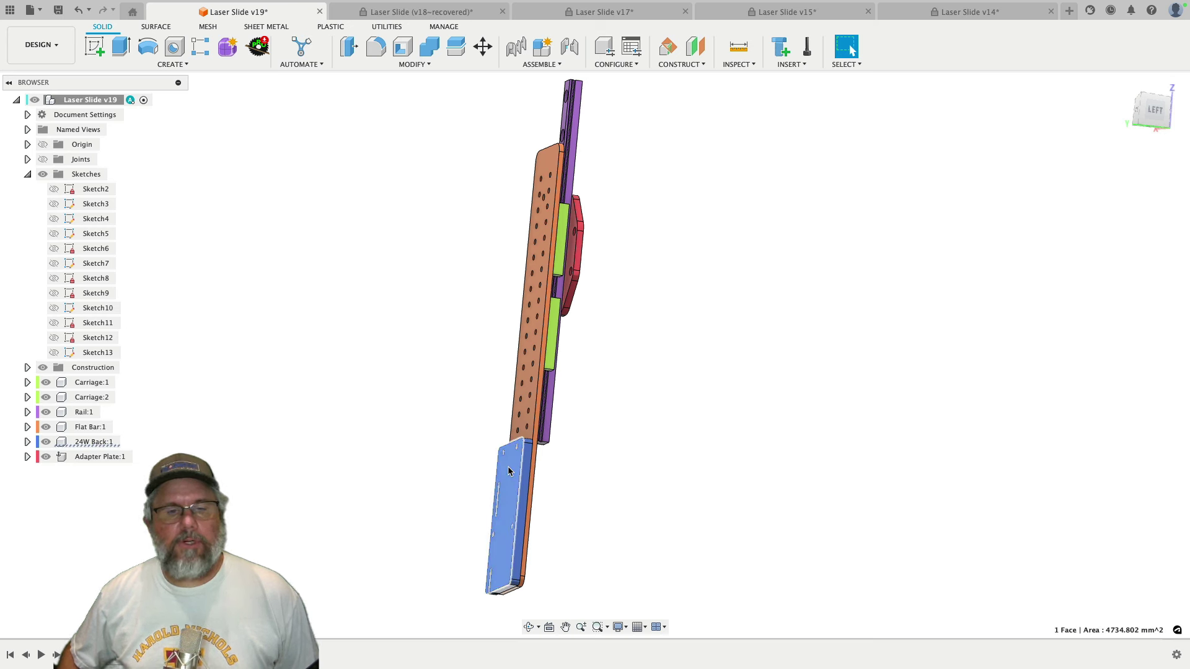
{"action": "left_click", "coordinate": [386, 391]}
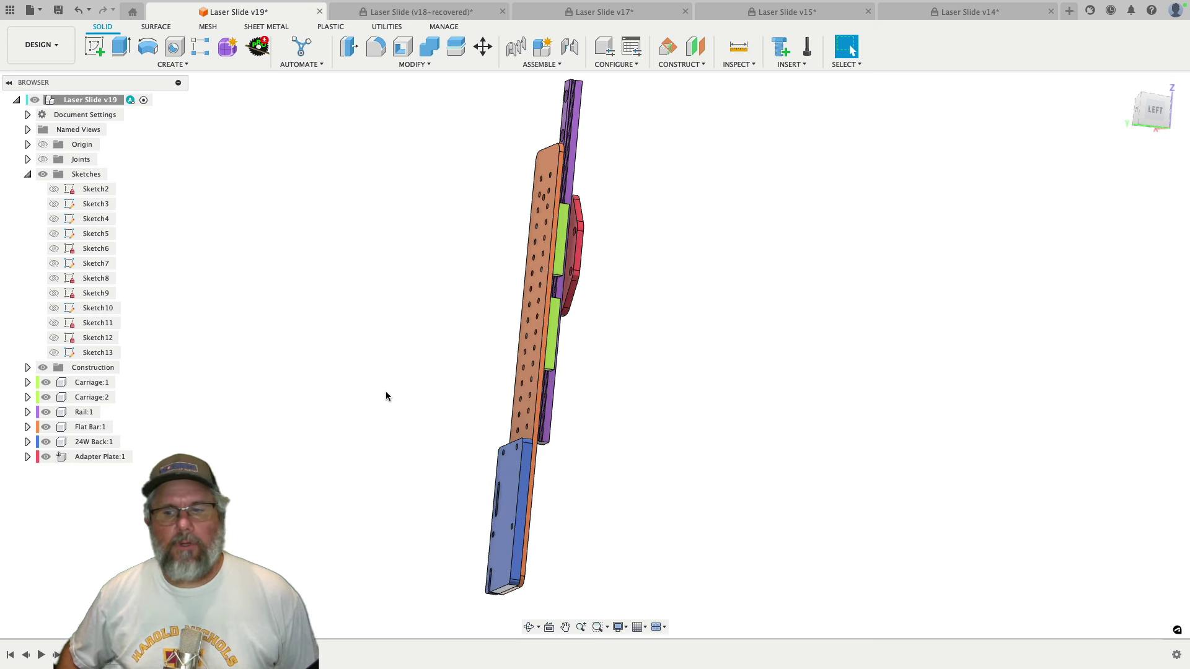